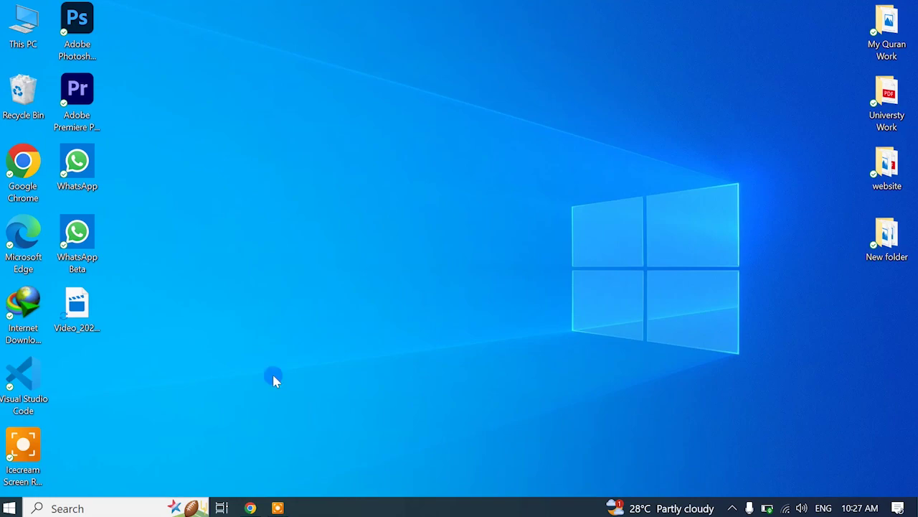
Bring back the pkrexchange dashboard, check the 2.00 USD balance, and go to the currency exchange page
left_click(251, 508)
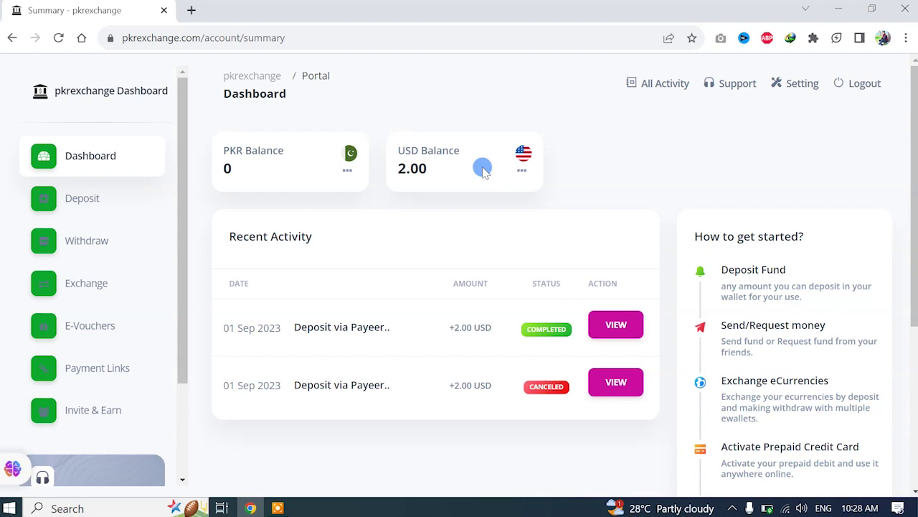
left_click_drag(394, 170, 434, 170)
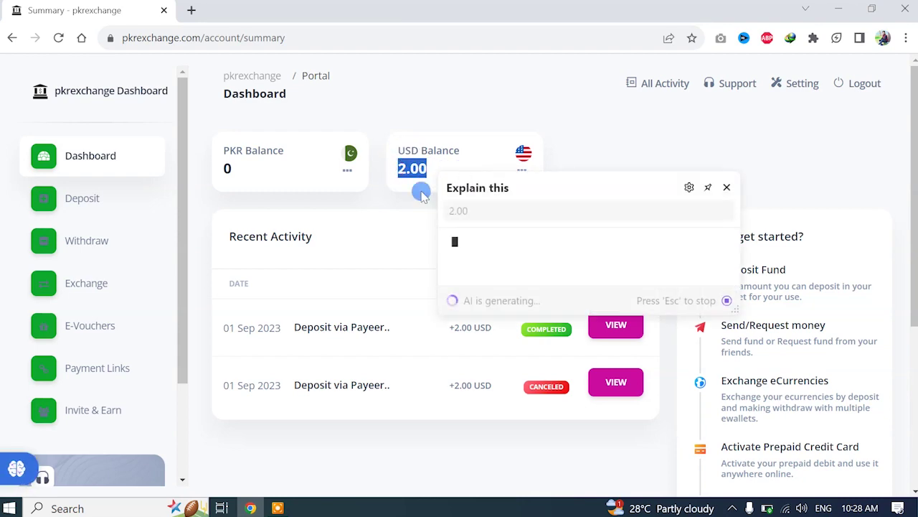
left_click(402, 201)
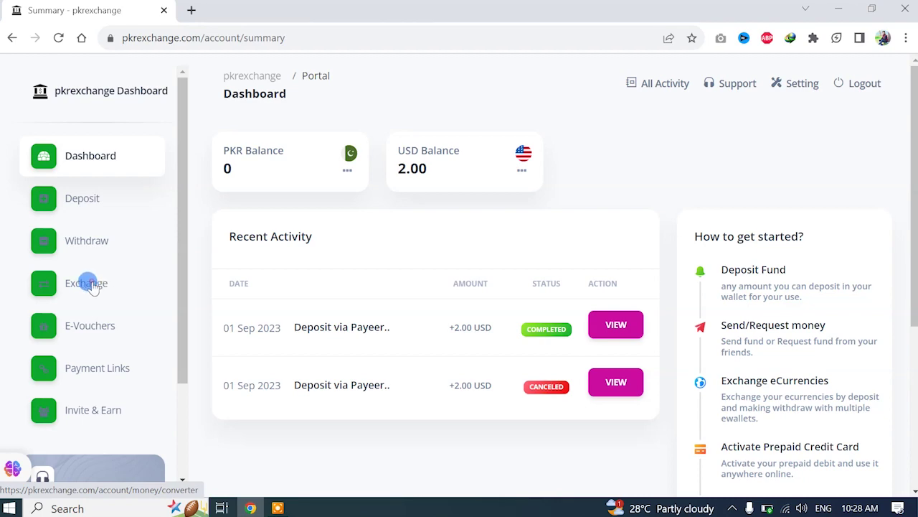
left_click(91, 285)
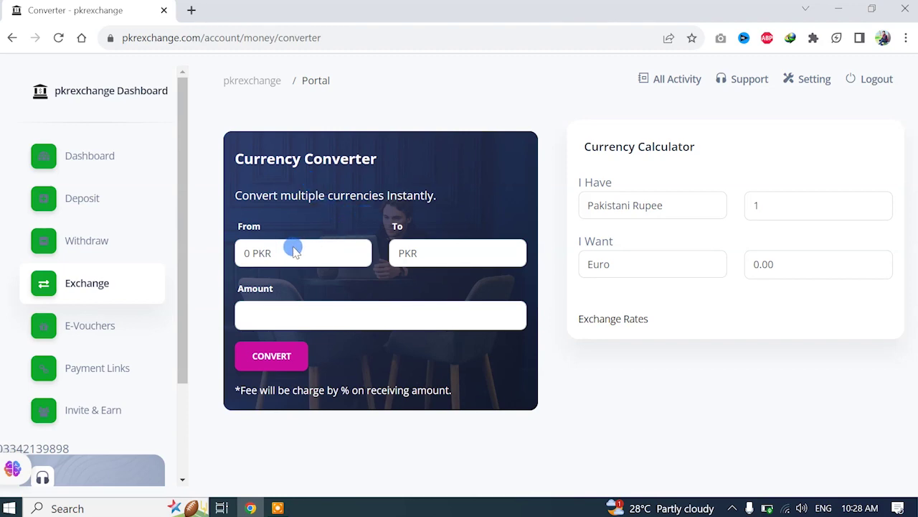
Convert 2 from the 2.00 USD balance into PKR, then return to the dashboard
left_click(262, 256)
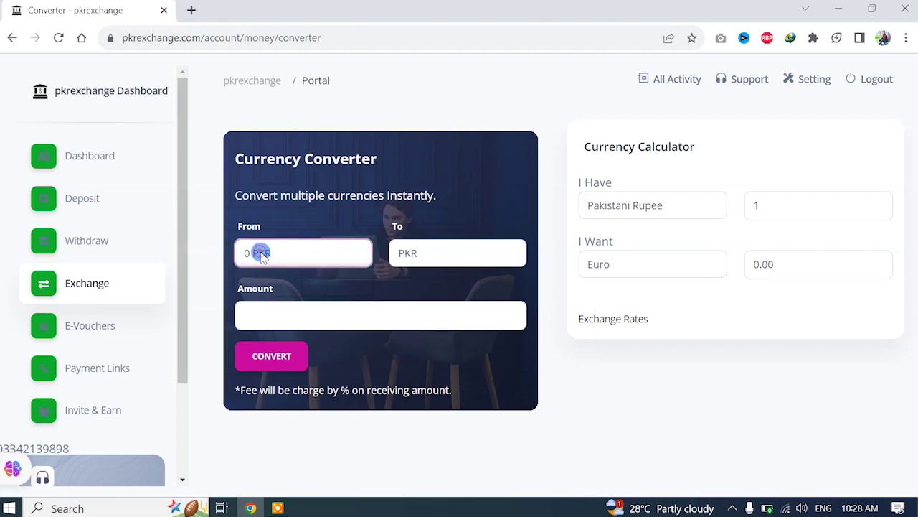
left_click(262, 292)
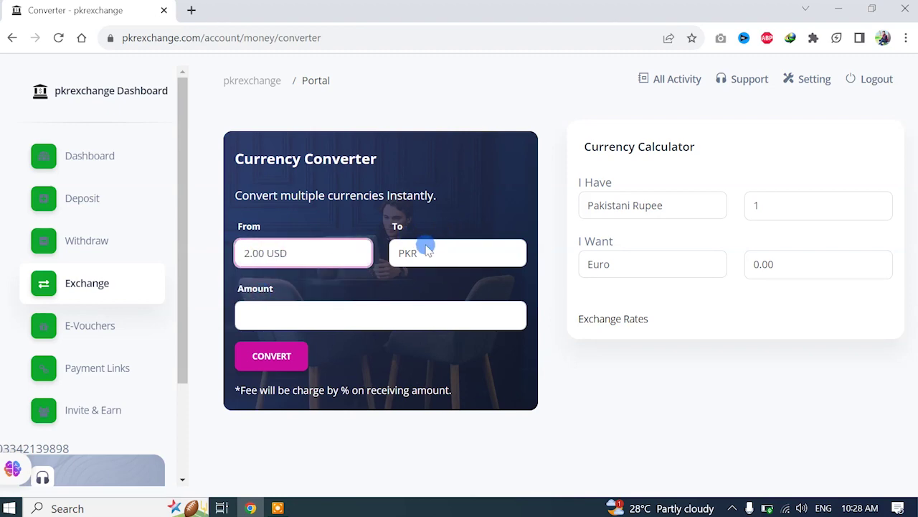
left_click(427, 249)
left_click(416, 271)
left_click(331, 313)
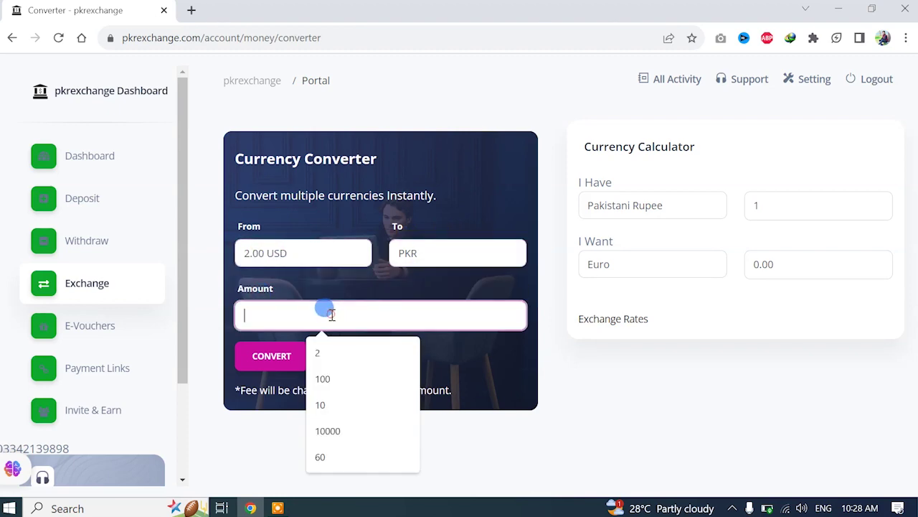
type("2")
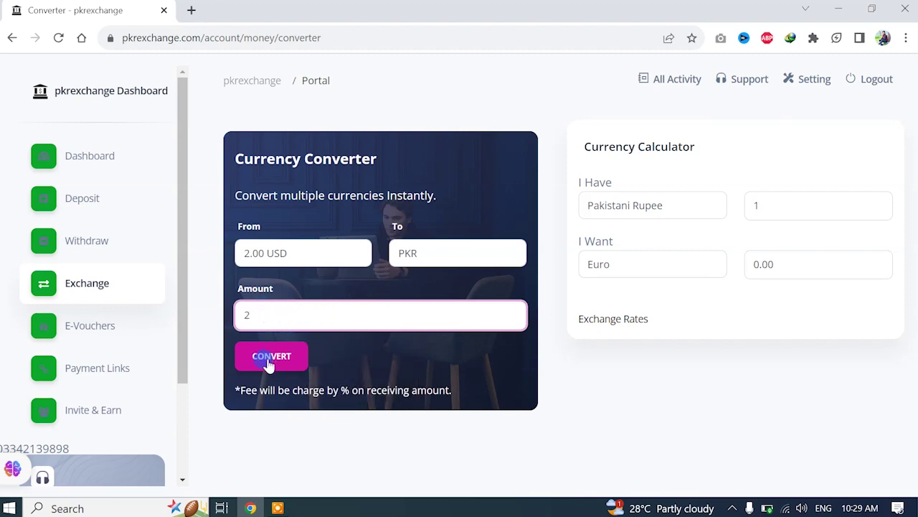
left_click(281, 356)
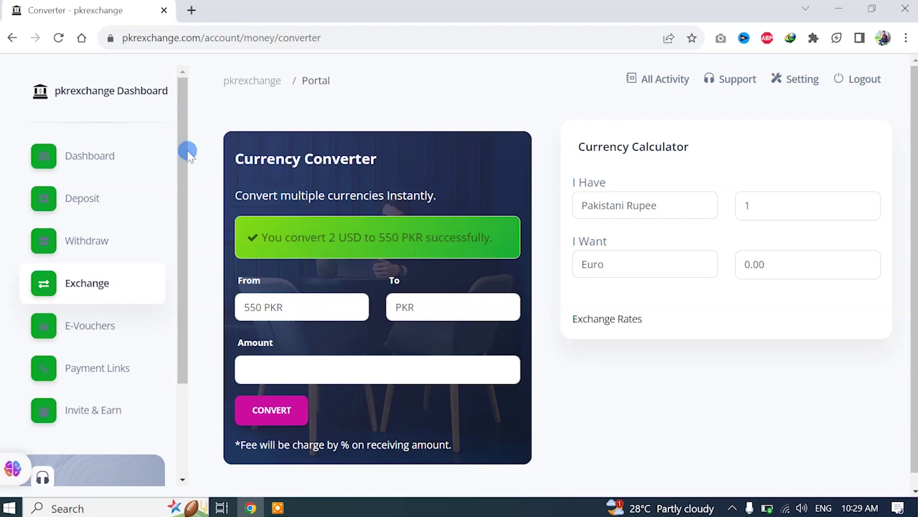
left_click(119, 158)
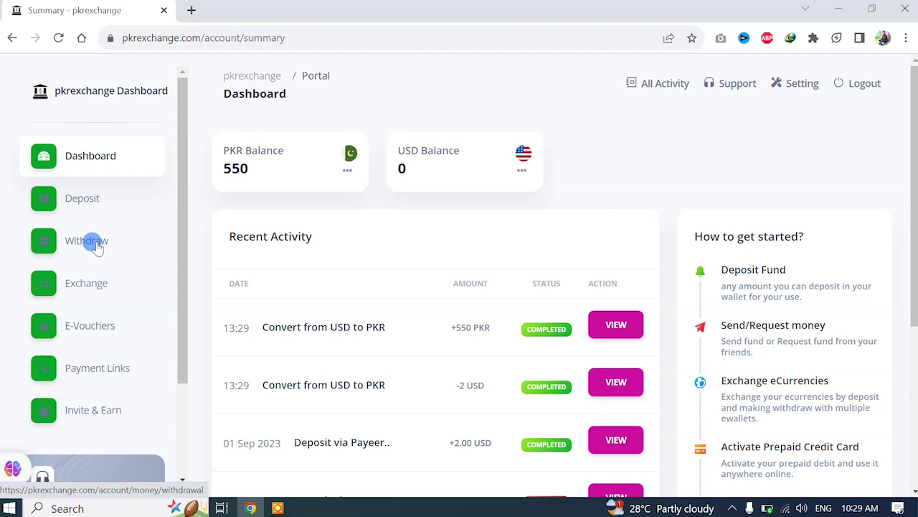
Open the Withdraw page from the sidebar
left_click(93, 244)
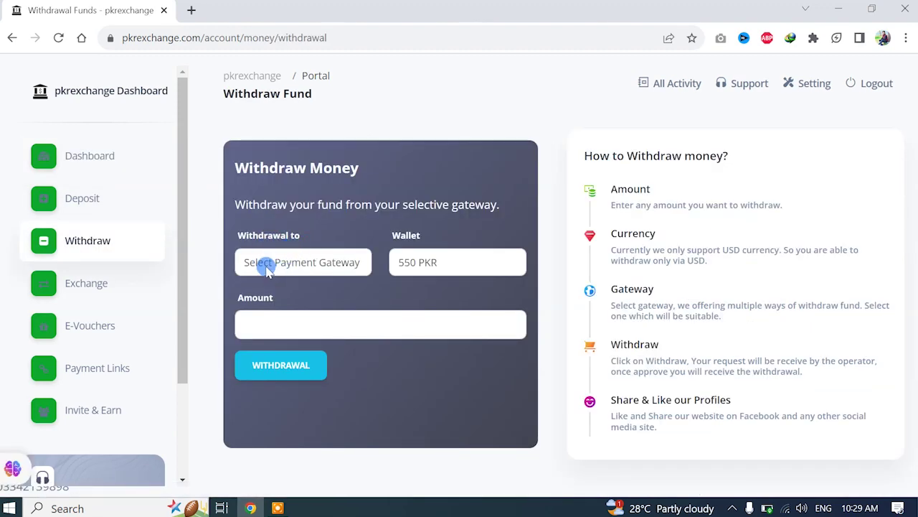
Choose Easypaisa as the withdrawal method and enter an amount of 550
left_click(301, 263)
left_click(291, 264)
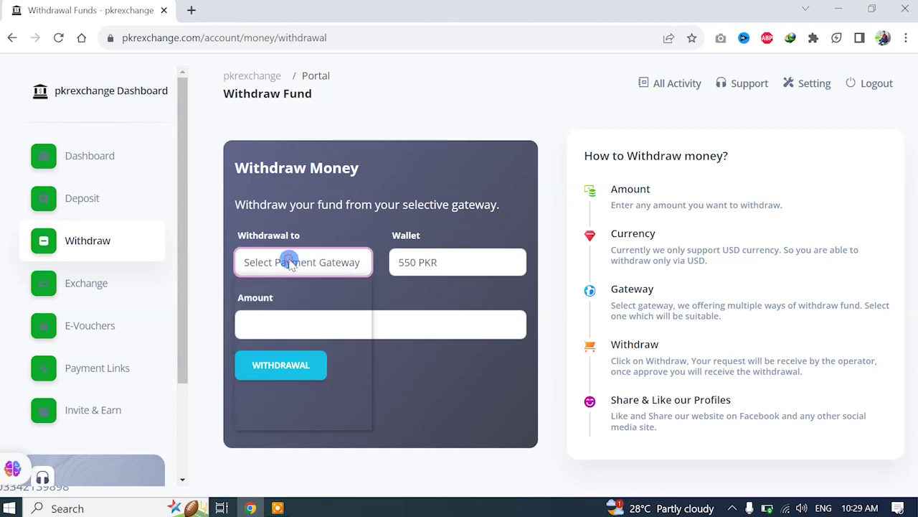
left_click(320, 267)
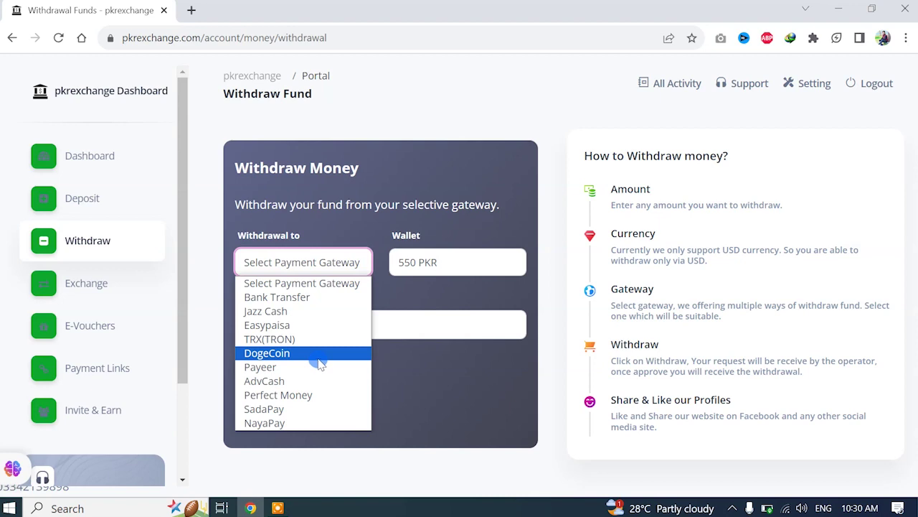
left_click(292, 327)
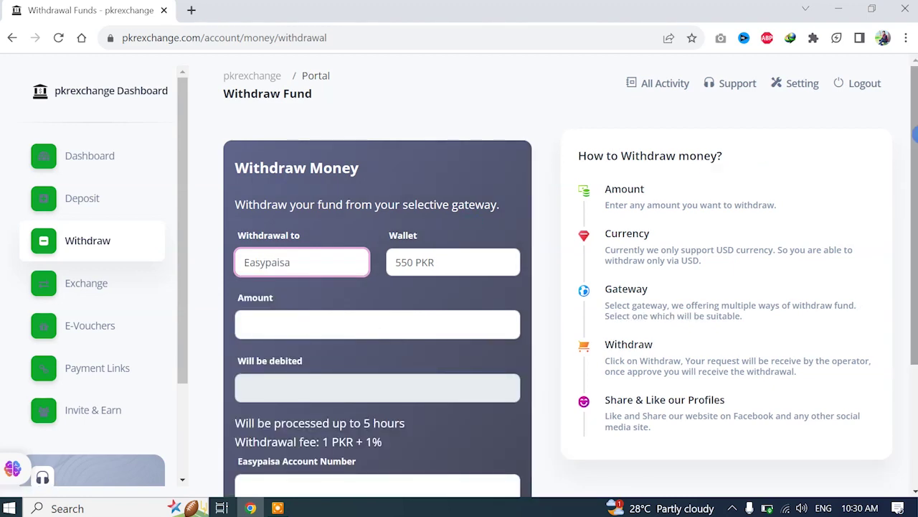
scroll(472, 208, "down", 1)
left_click(300, 275)
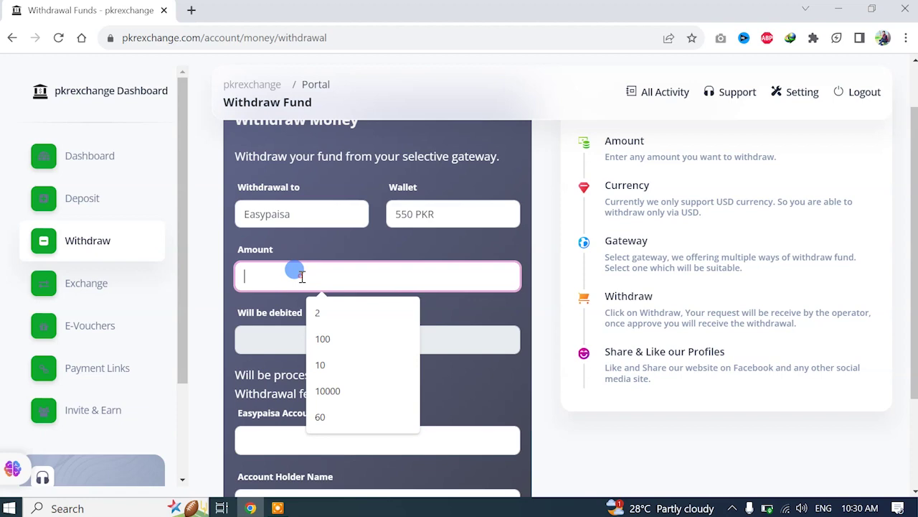
type("550")
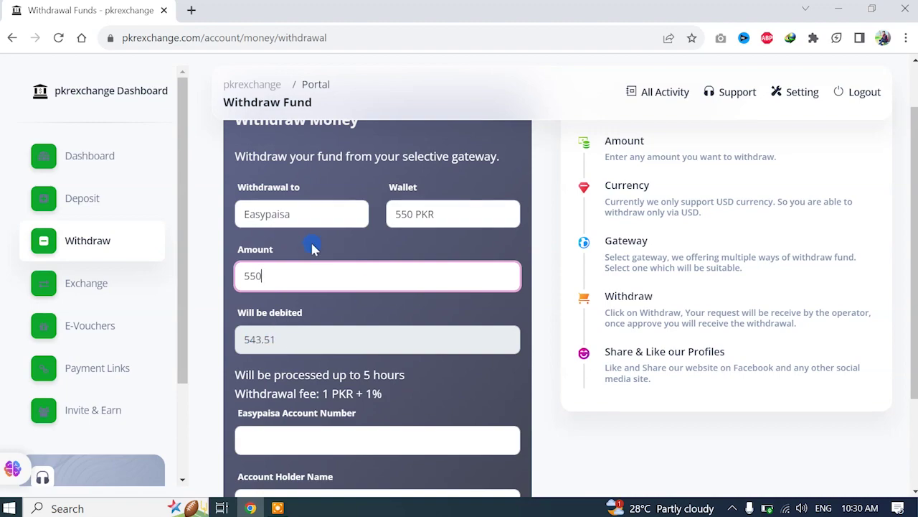
left_click_drag(916, 145, 916, 235)
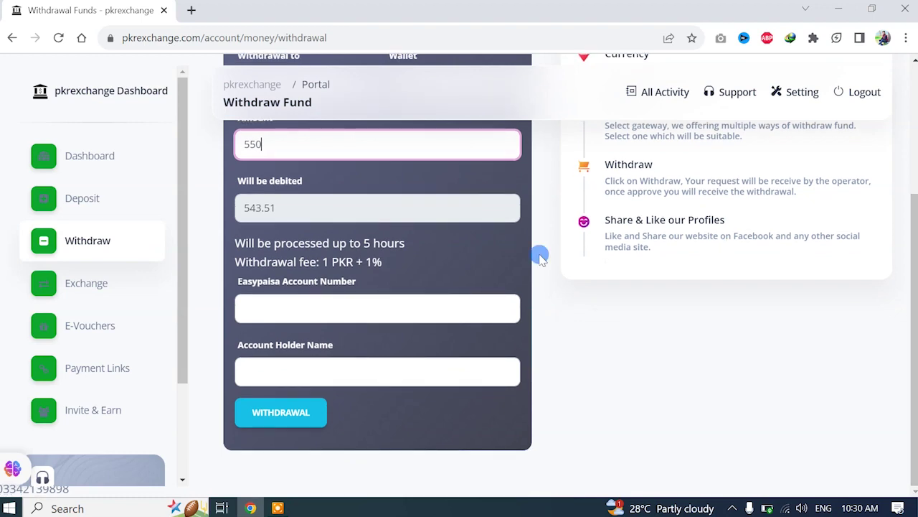
Fill in the Easypaisa account number and the account holder's full name
left_click(345, 305)
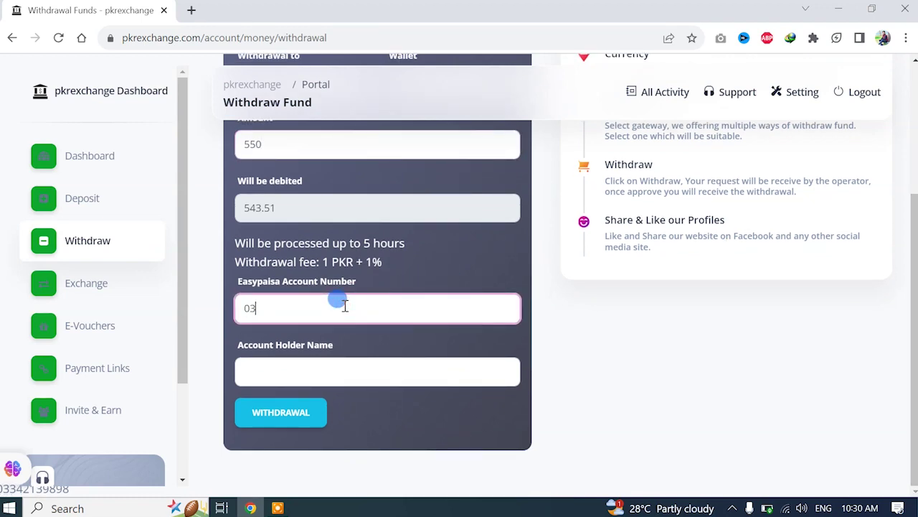
left_click(303, 366)
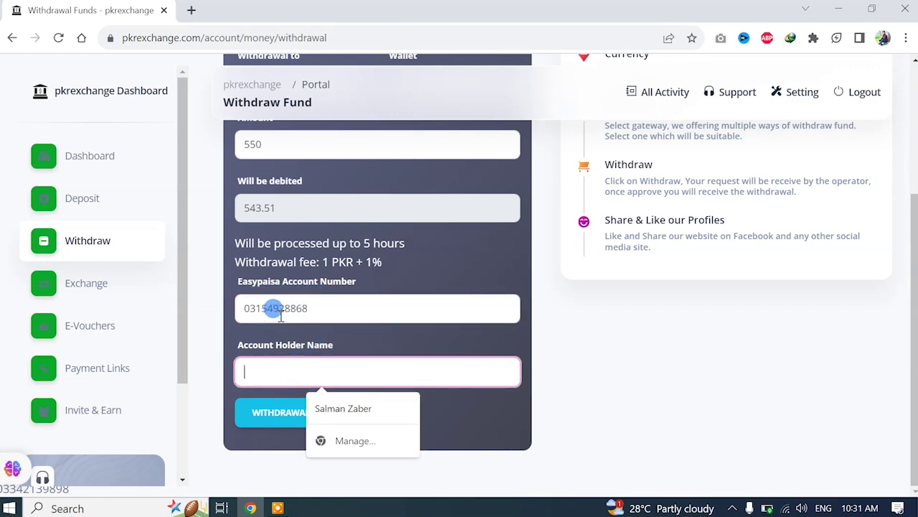
left_click_drag(263, 332, 285, 340)
left_click(244, 370)
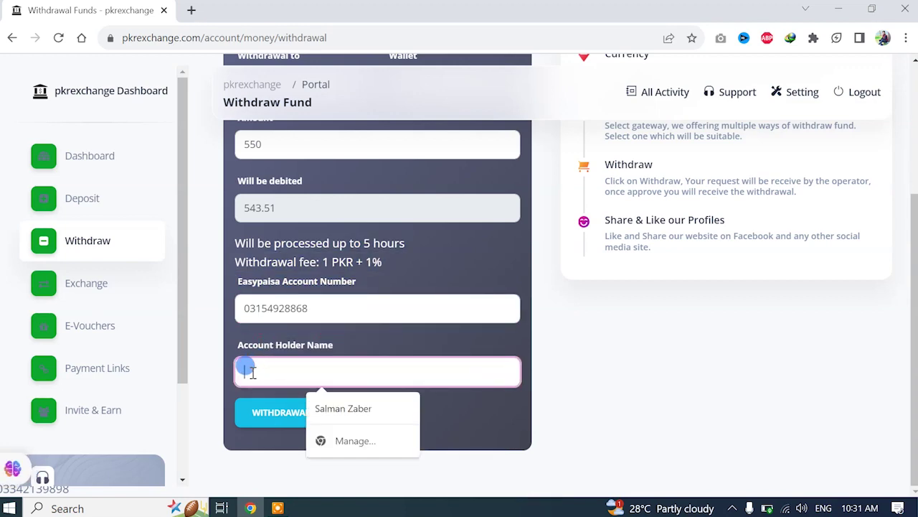
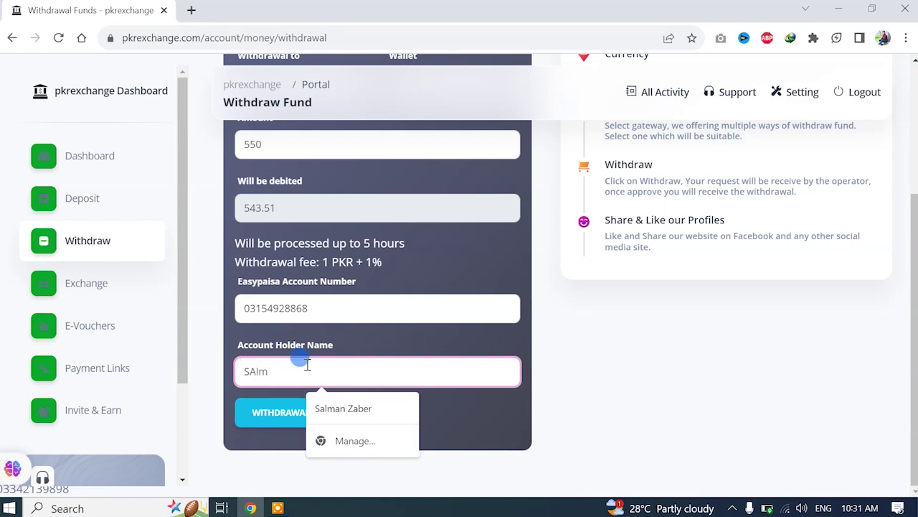
left_click(352, 403)
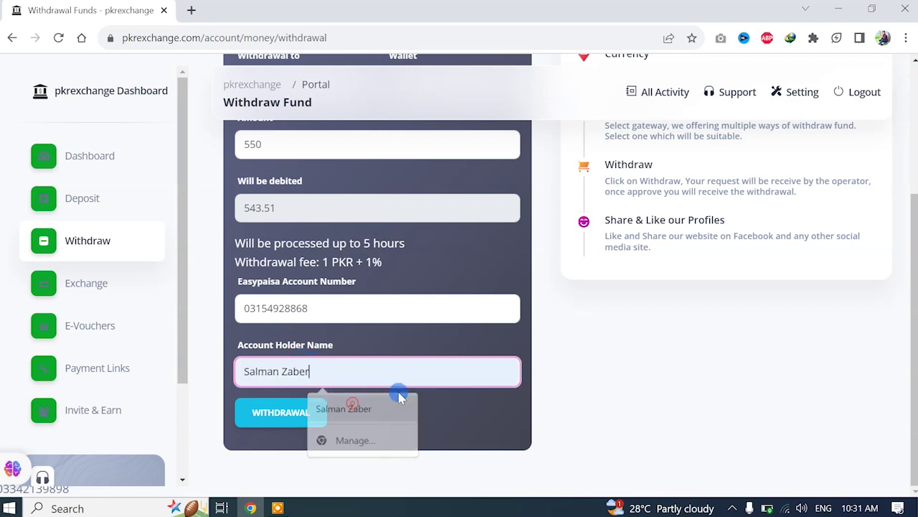
left_click(359, 353)
Check the entered account details and submit the 550 withdrawal request
left_click_drag(237, 307, 340, 305)
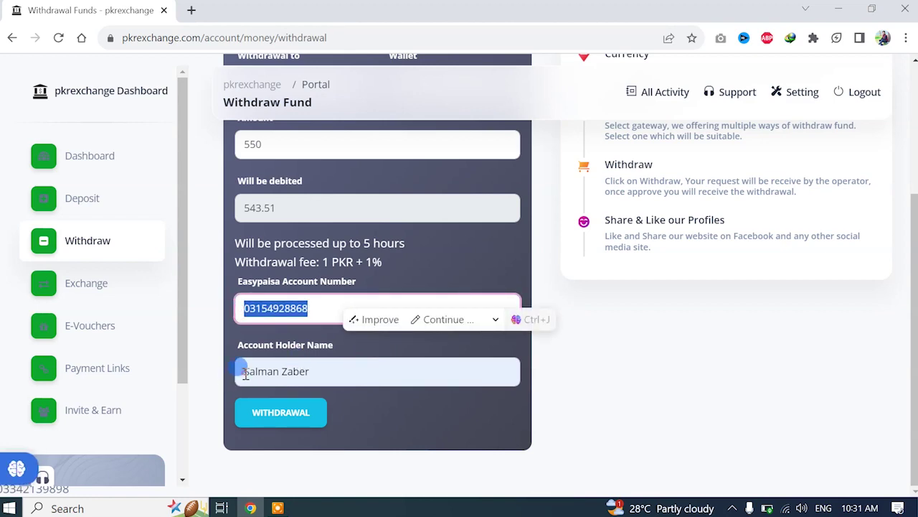
left_click_drag(245, 373, 379, 353)
left_click(378, 353)
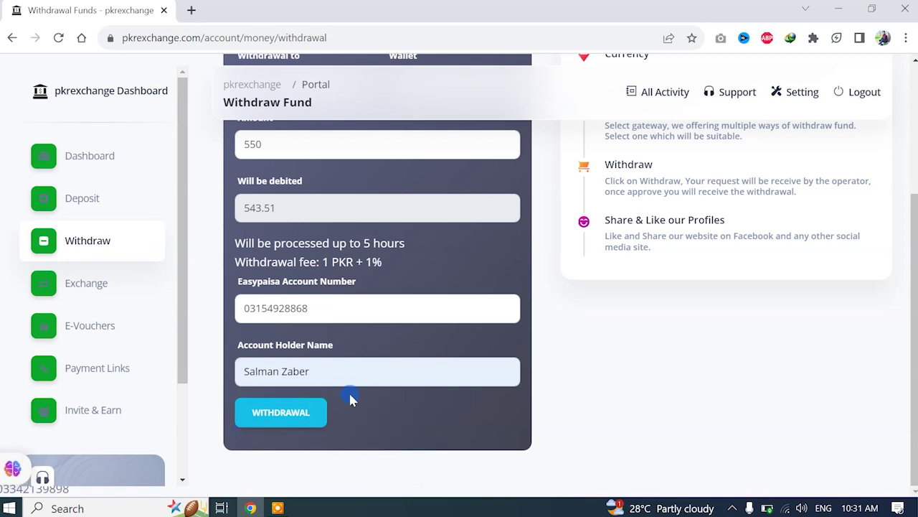
left_click(262, 417)
left_click(291, 415)
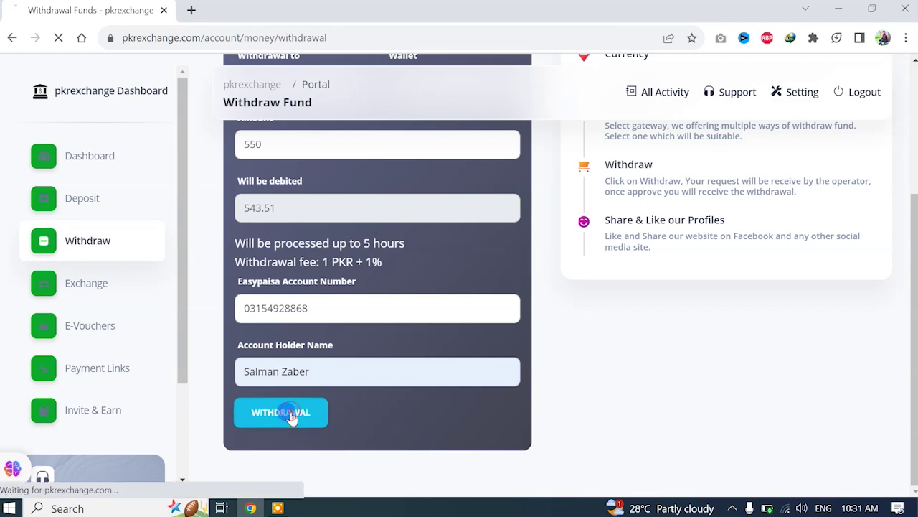
Confirm the withdrawal, then open the details of the pending 550.00 PKR Easypaisa withdrawal
left_click(345, 414)
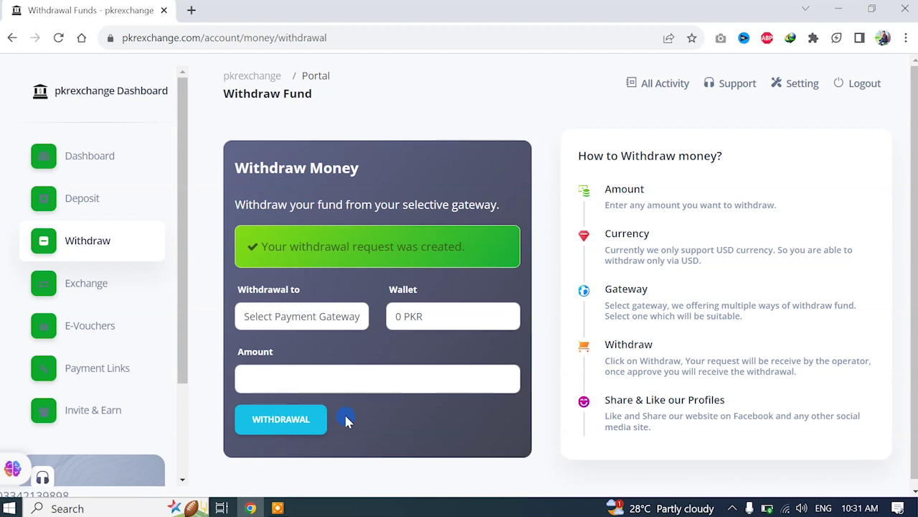
left_click(88, 156)
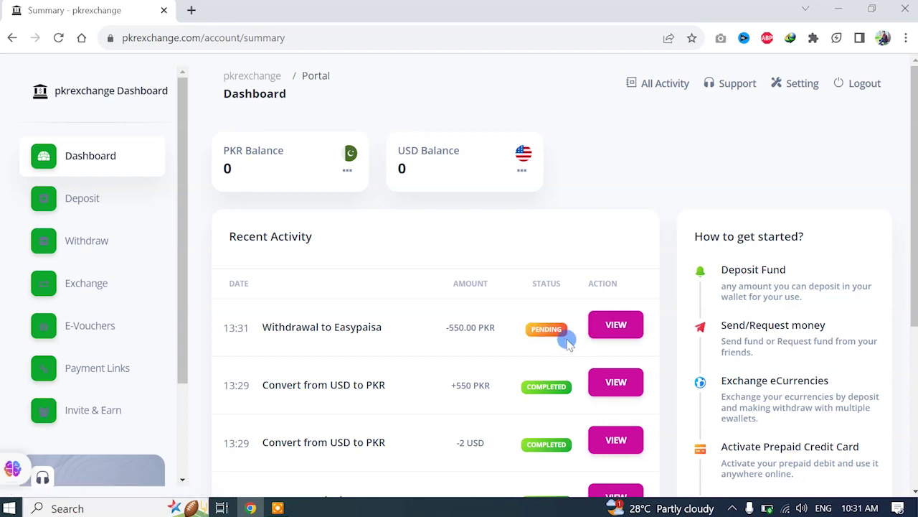
left_click(613, 324)
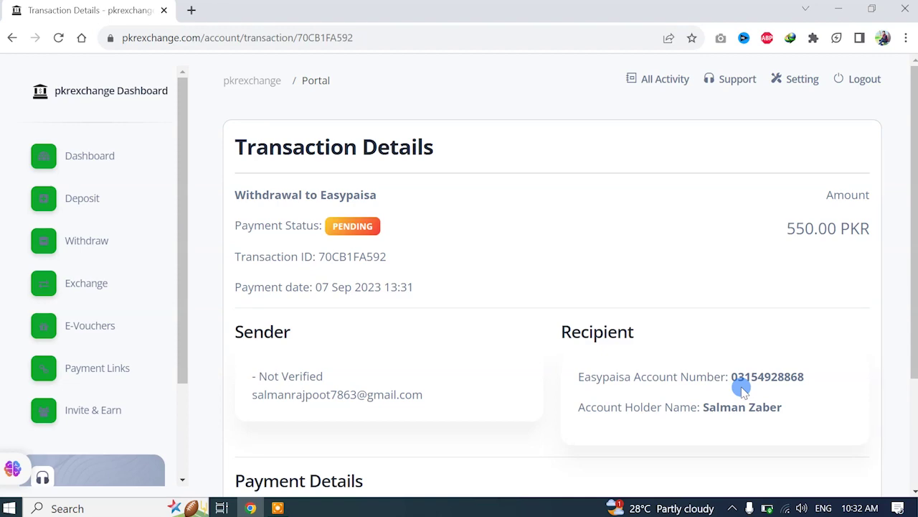
left_click(80, 156)
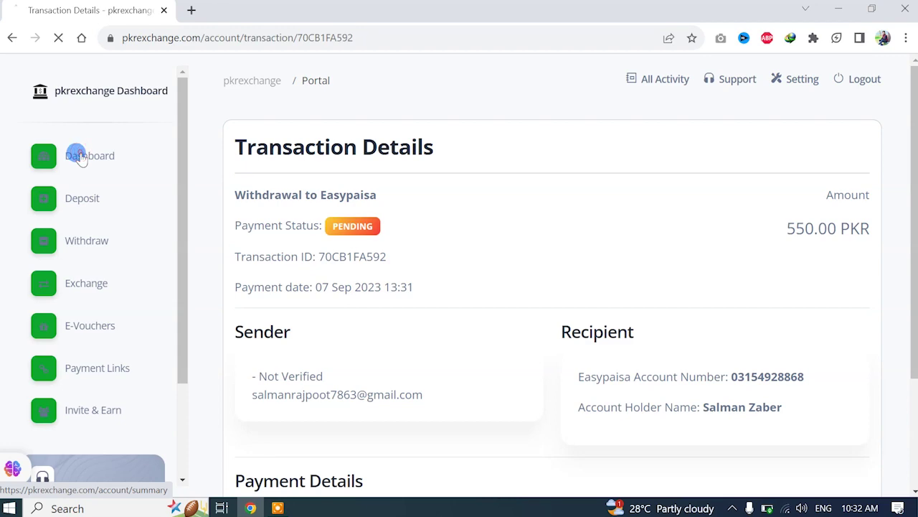